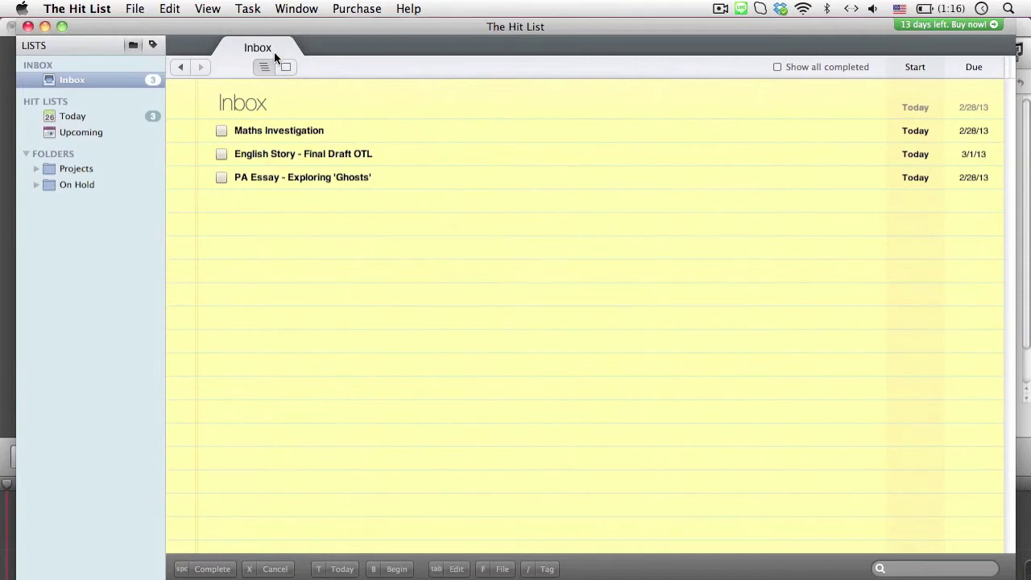
# - Add a new task named "Finish Screencasting" to the Inbox and set its due date to today
pyautogui.click(142, 9)
pyautogui.click(153, 29)
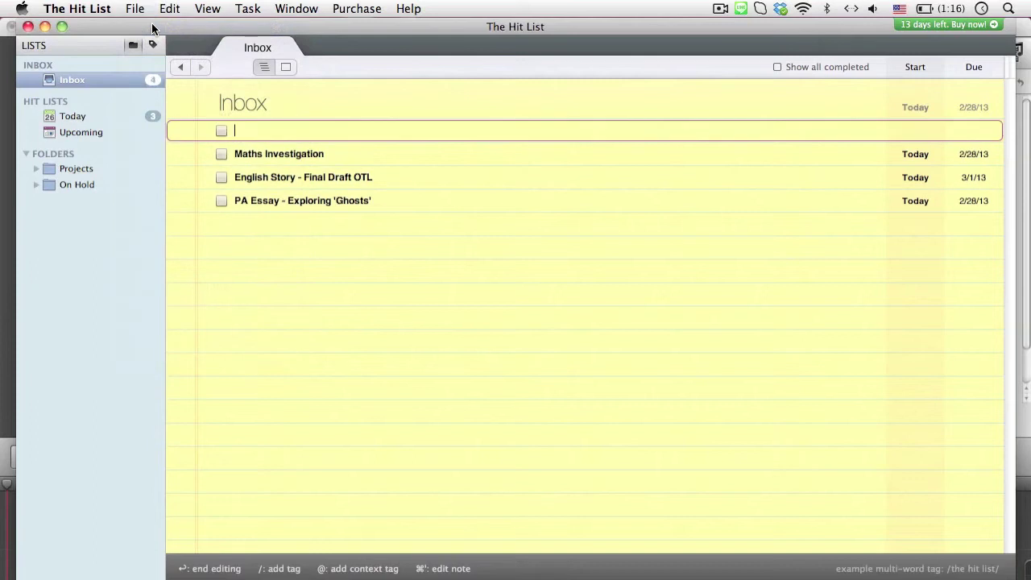
pyautogui.write('Finish Screencasting')
pyautogui.press('Return')
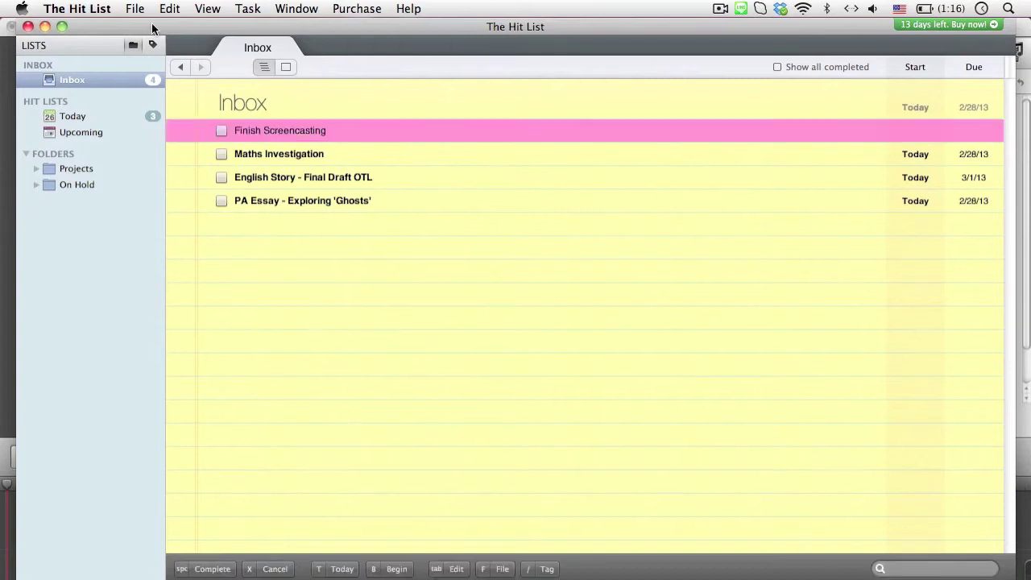
pyautogui.click(974, 134)
pyautogui.write('today')
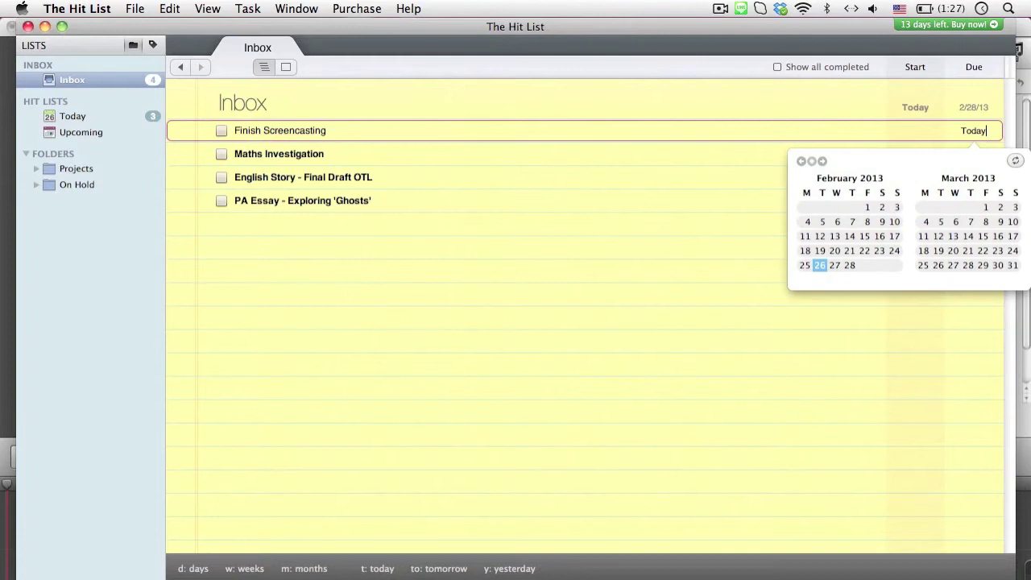
pyautogui.press('Return')
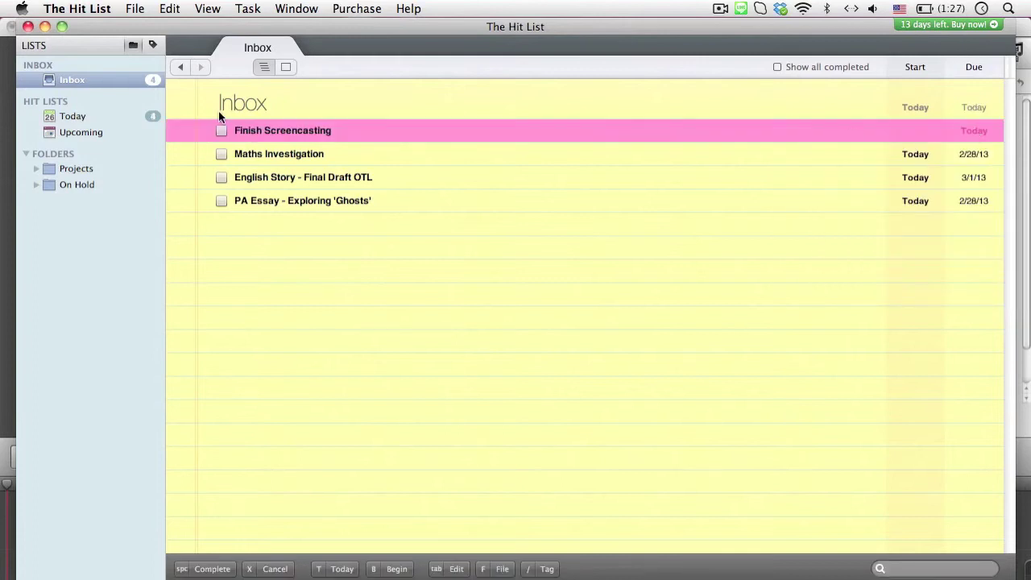
# - Look through the Today and Upcoming lists and return to the Inbox
pyautogui.click(128, 113)
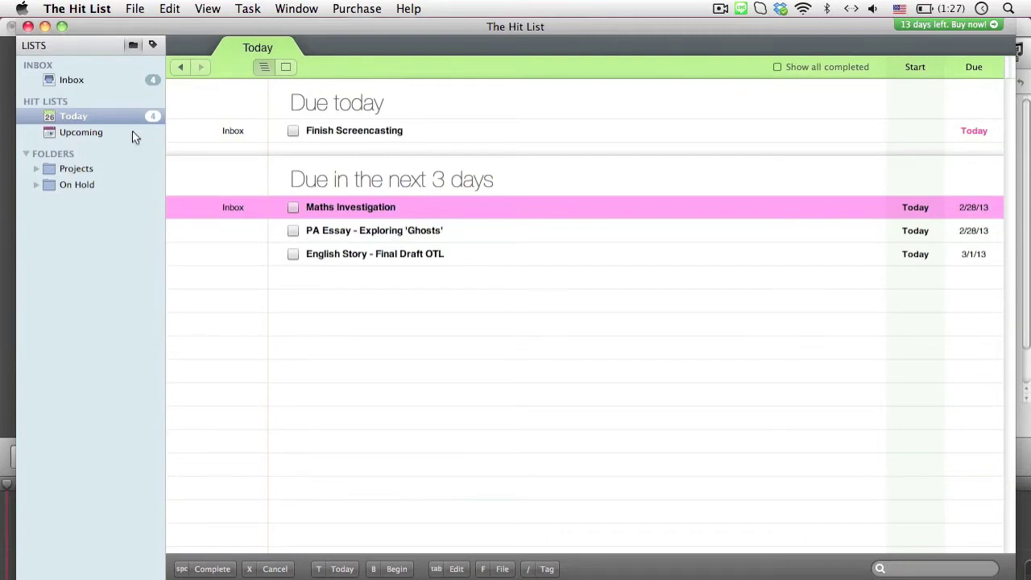
pyautogui.click(133, 135)
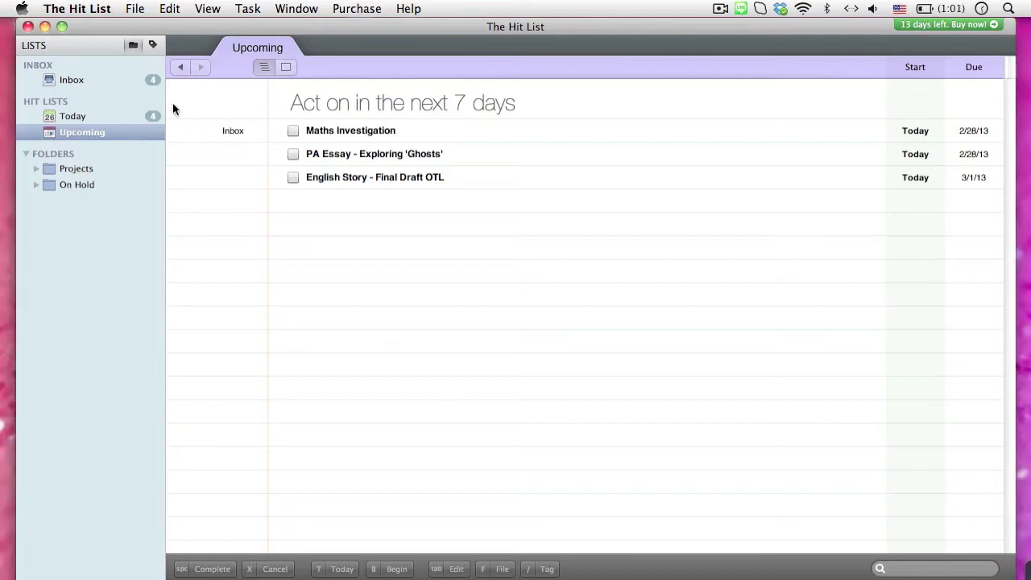
pyautogui.click(105, 81)
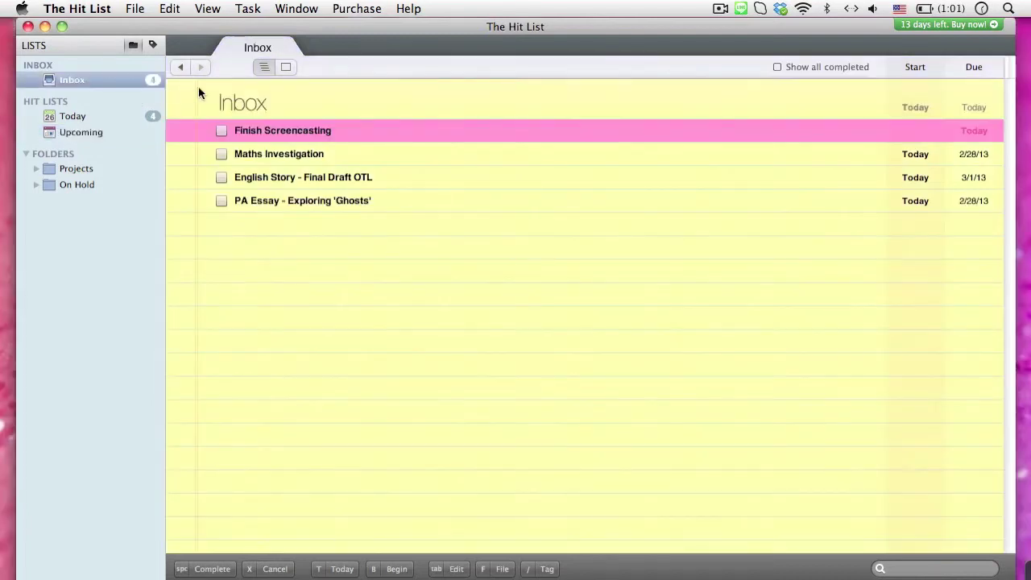
# - Show the Finish Screencasting task as a card, add the note "Finish scene 2-7 :3" and set its estimate to 1 hour
pyautogui.click(283, 69)
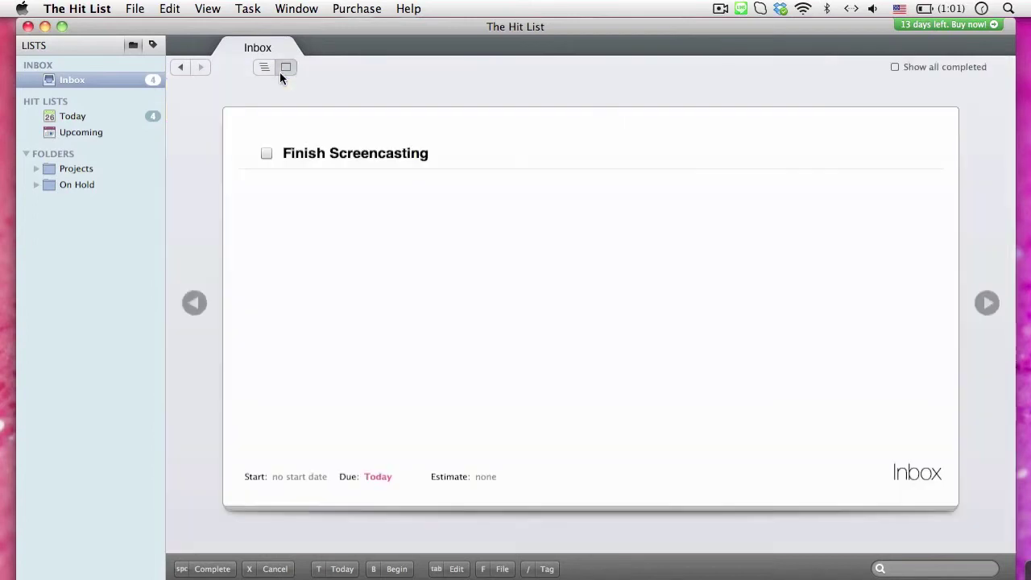
pyautogui.click(322, 267)
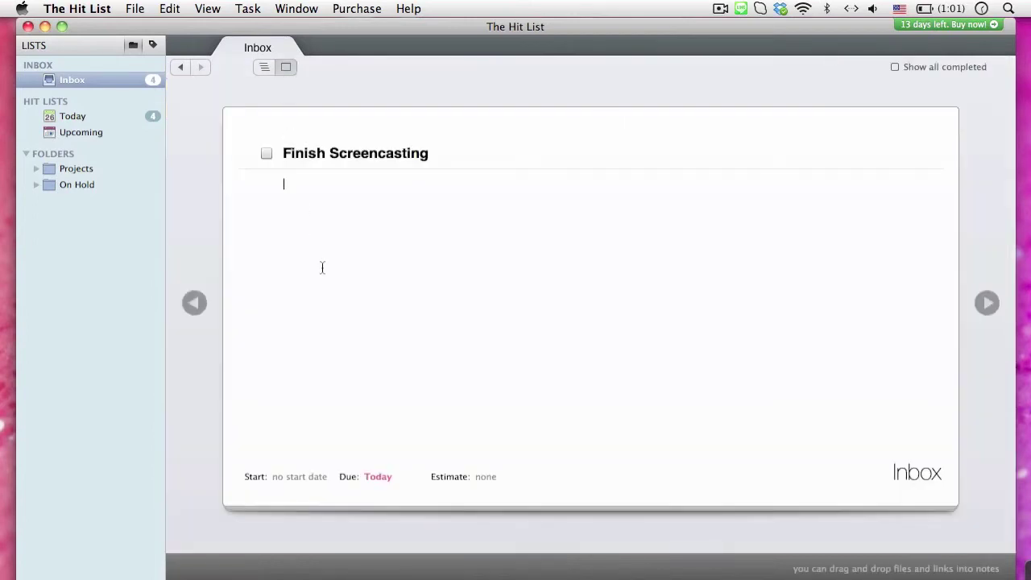
pyautogui.write('Finish scene 2-7 :3')
pyautogui.click(493, 479)
pyautogui.write('1 hour')
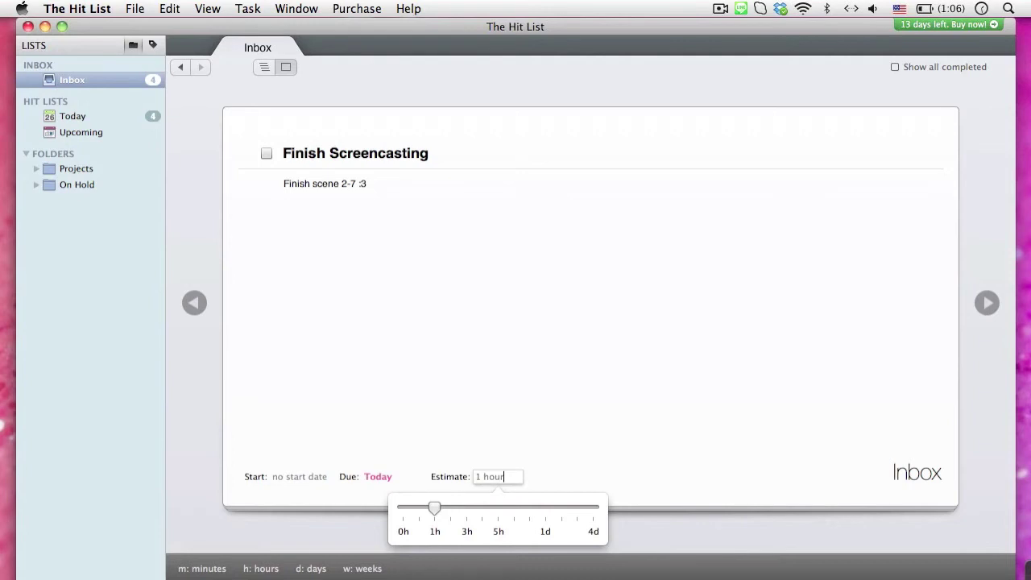
pyautogui.press('Return')
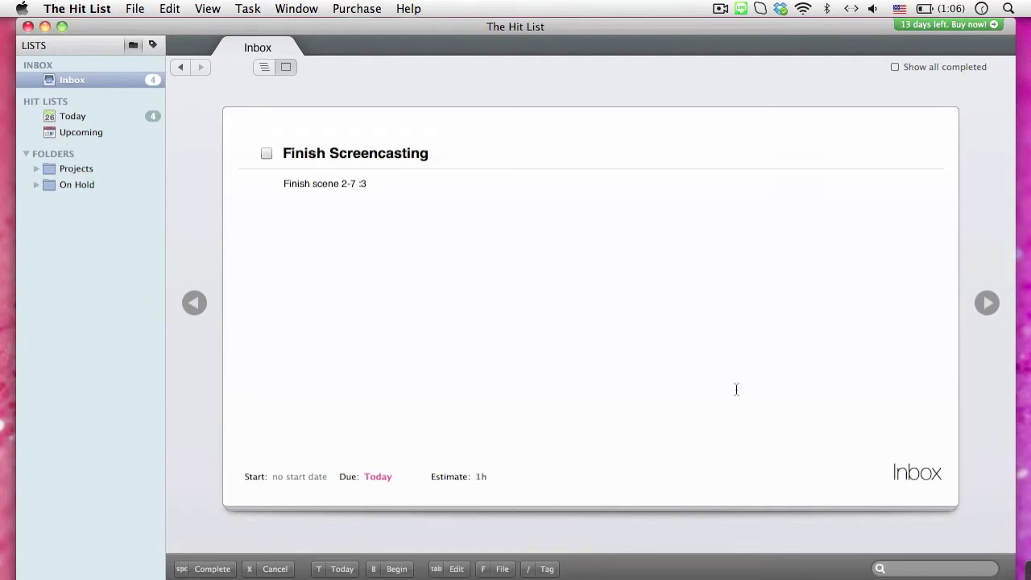
# - Start timing the Finish Screencasting task and look over its estimated-time options
pyautogui.press('b')
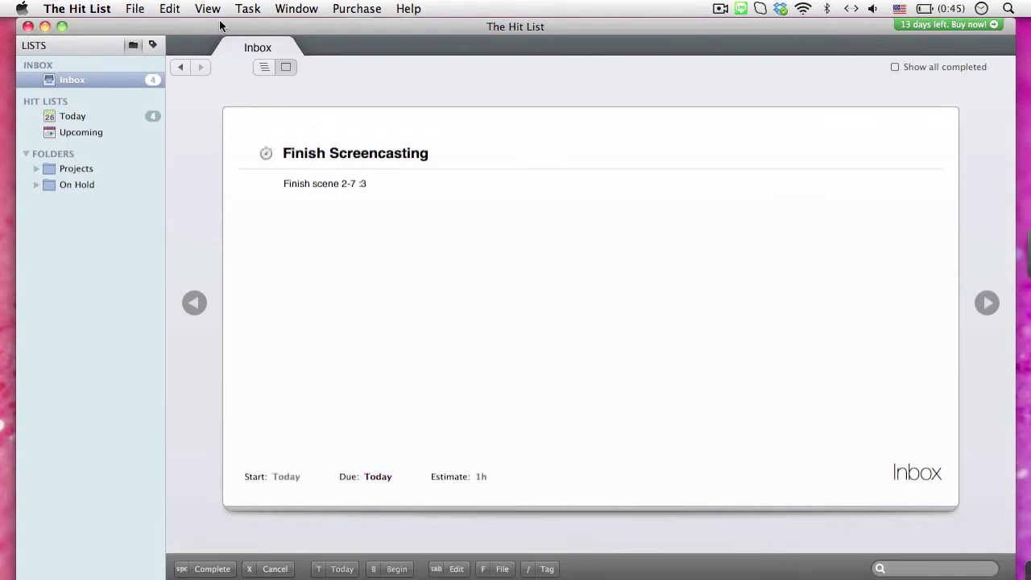
pyautogui.click(246, 7)
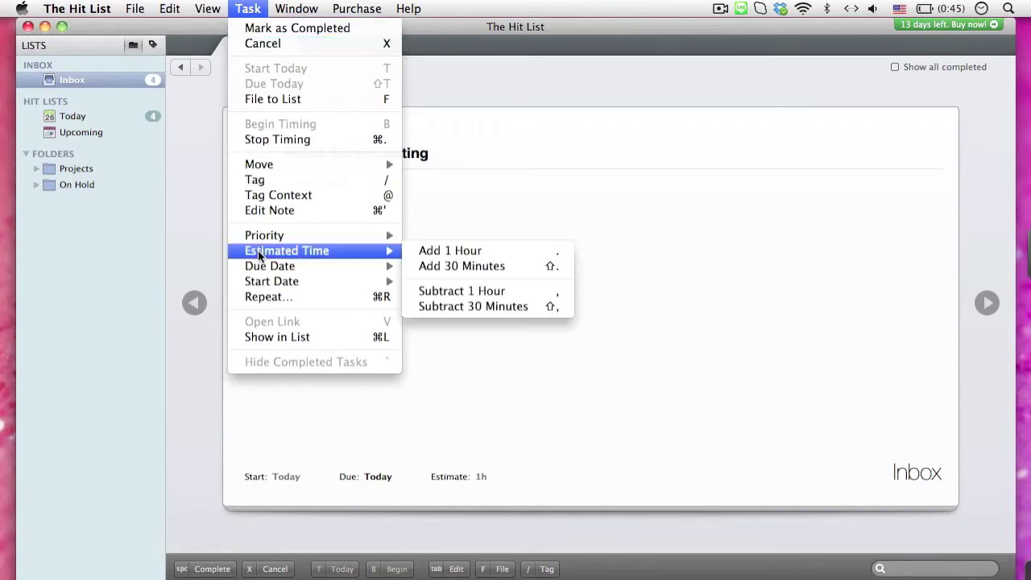
pyautogui.moveTo(259, 240)
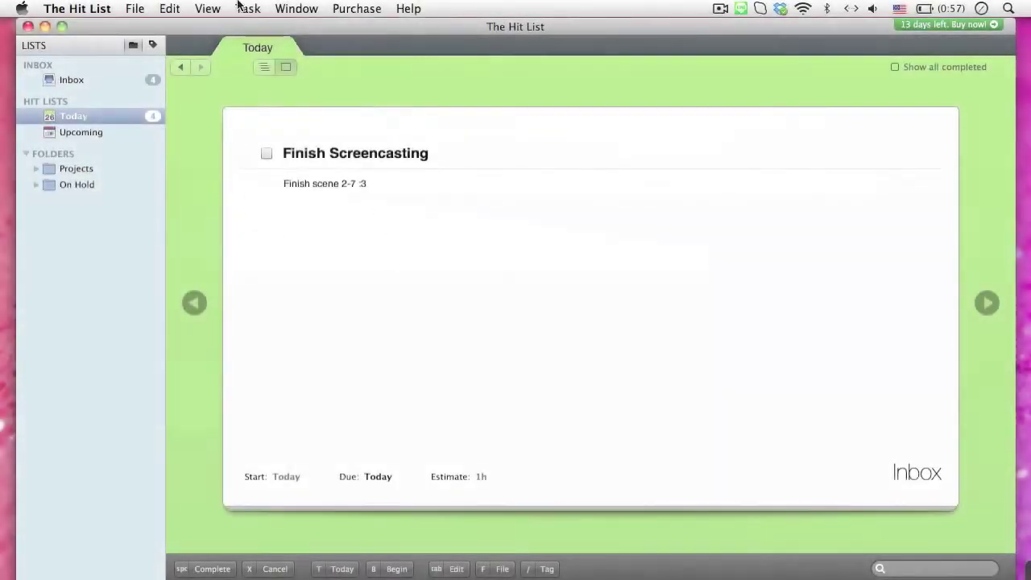
# - Begin timing the Finish Screencasting task from the Today list, switch to the video editor and move the floating timer clear of the preview
pyautogui.click(241, 8)
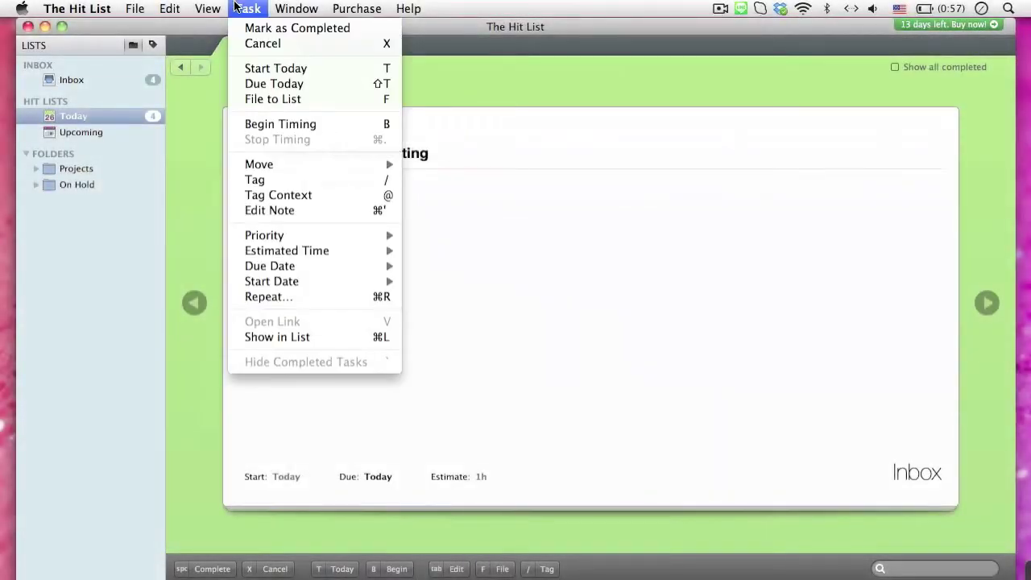
pyautogui.click(283, 121)
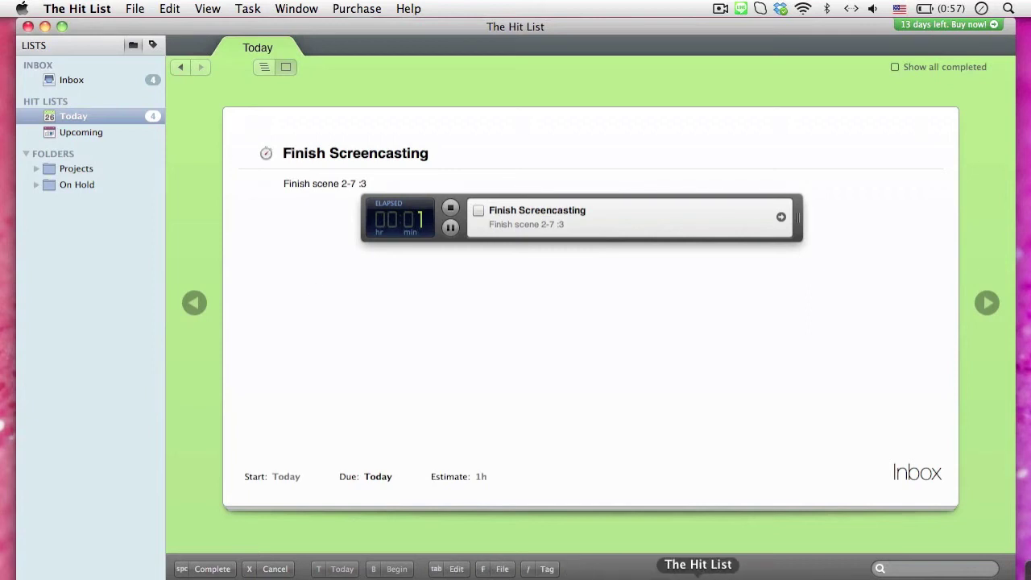
pyautogui.click(657, 574)
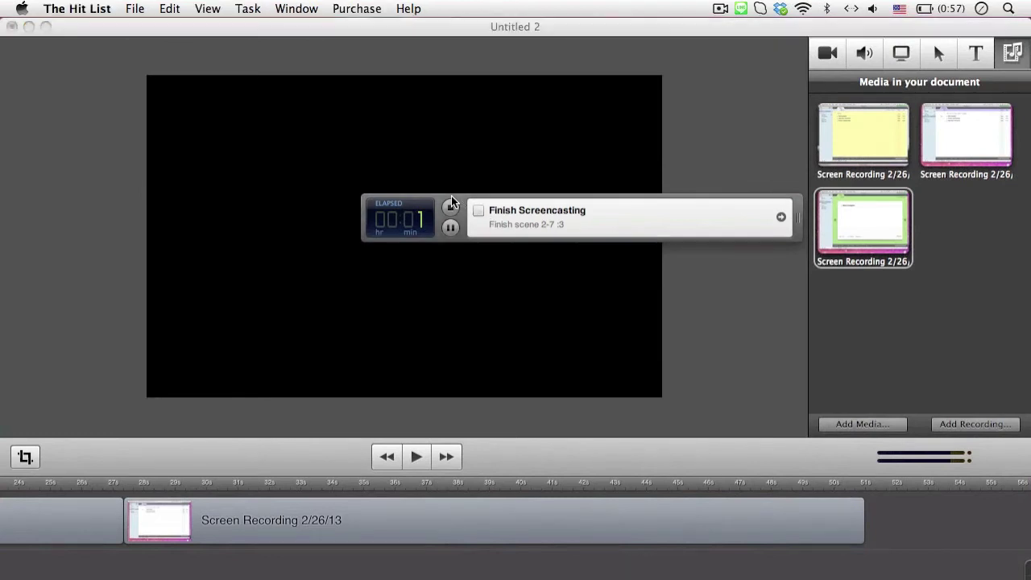
pyautogui.moveTo(451, 203); pyautogui.dragTo(670, 36)
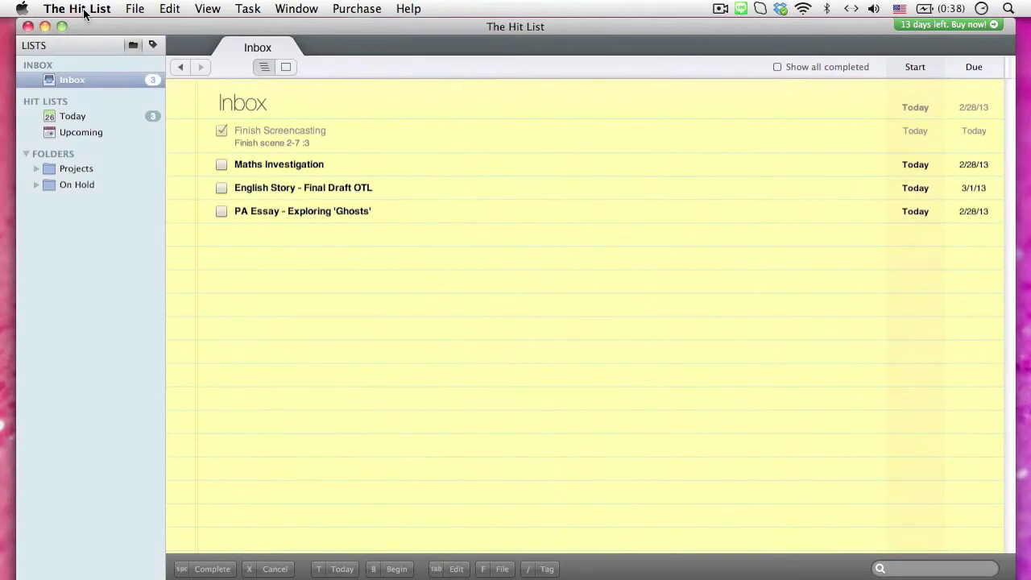
# - Enable syncing with iCal calendars in the preferences, saving an iCal backup as "iCal Backup 2013-02-26" to the Desktop
pyautogui.click(83, 10)
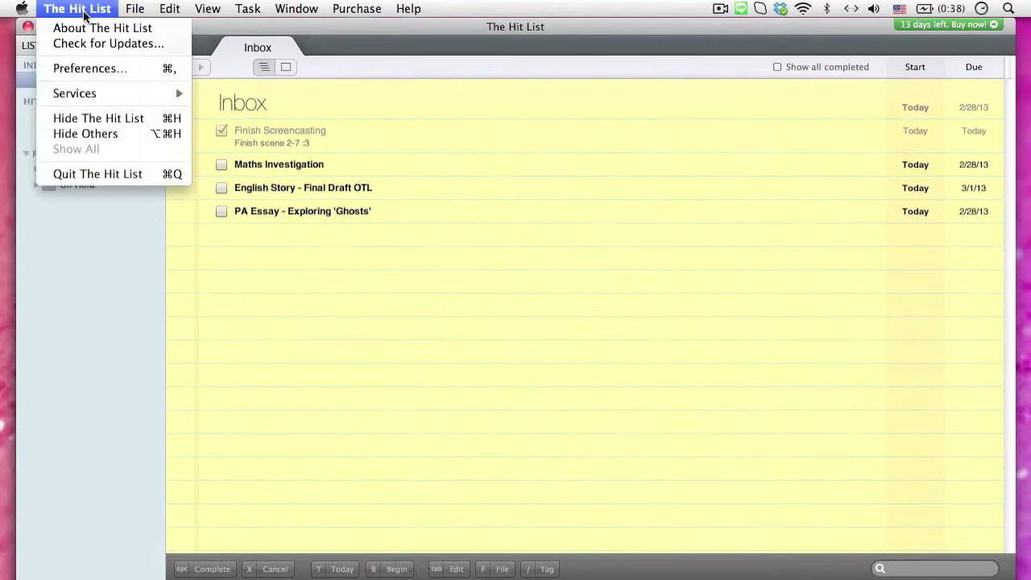
pyautogui.click(84, 68)
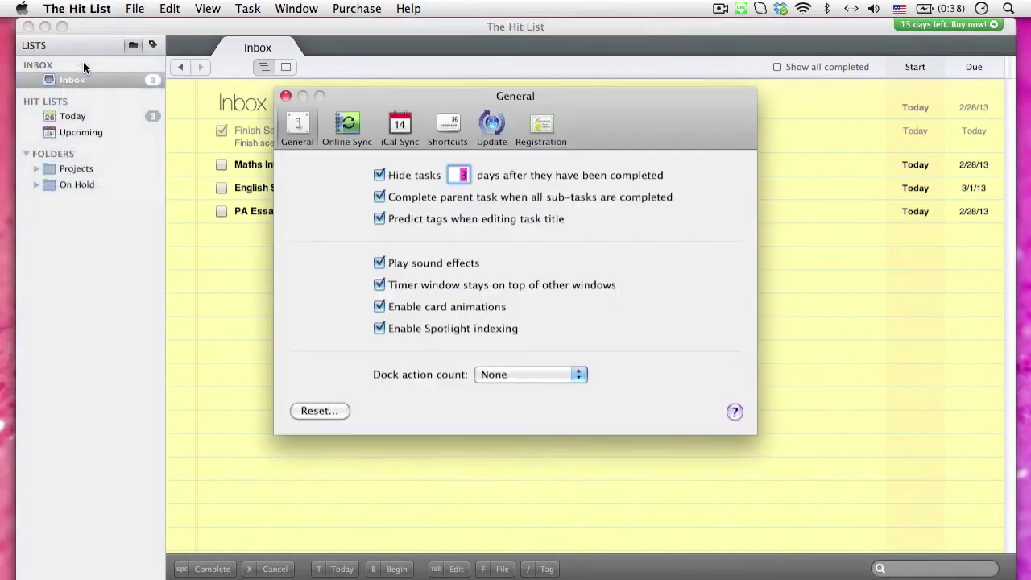
pyautogui.click(406, 128)
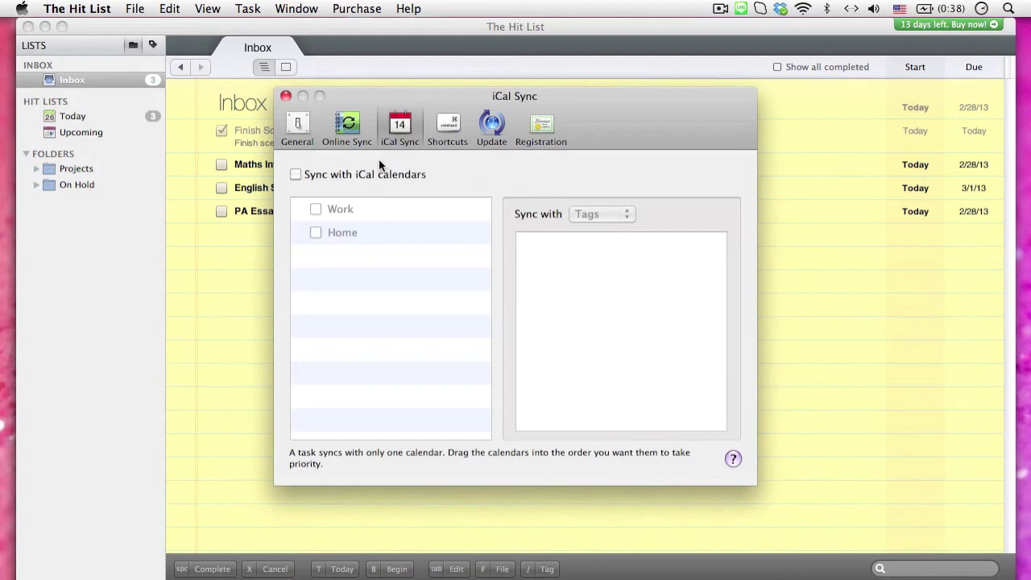
pyautogui.click(370, 170)
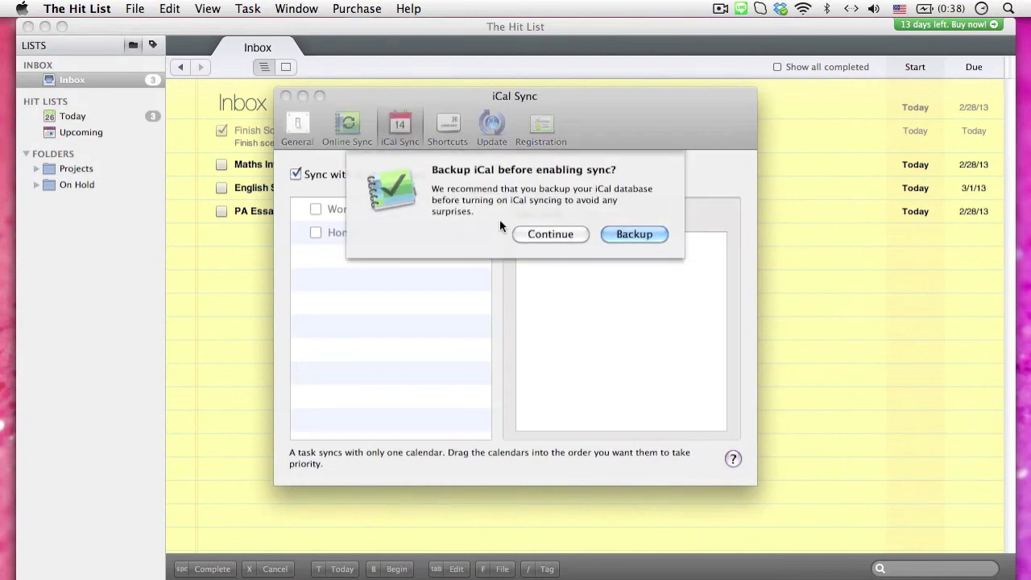
pyautogui.click(624, 236)
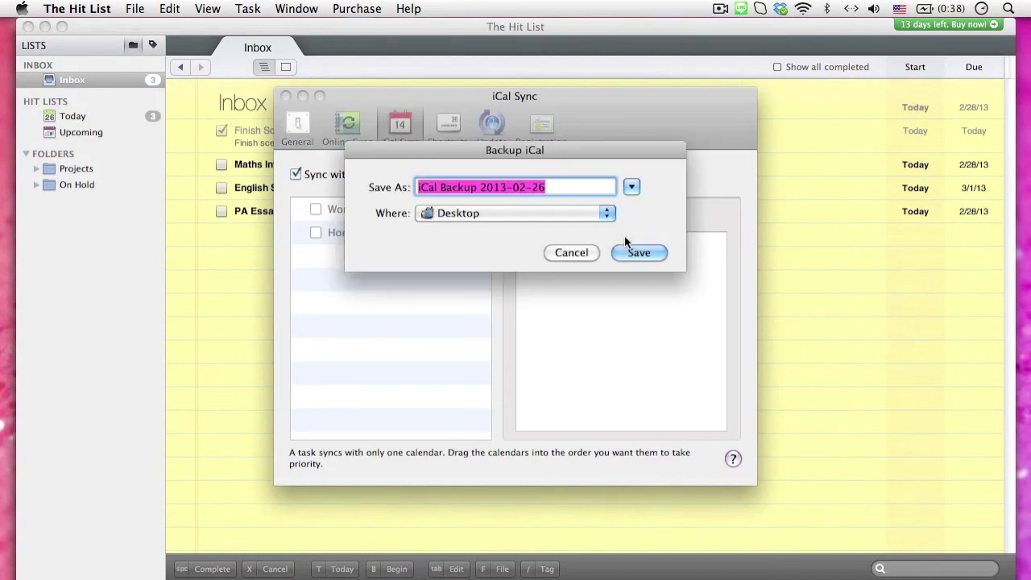
pyautogui.click(617, 255)
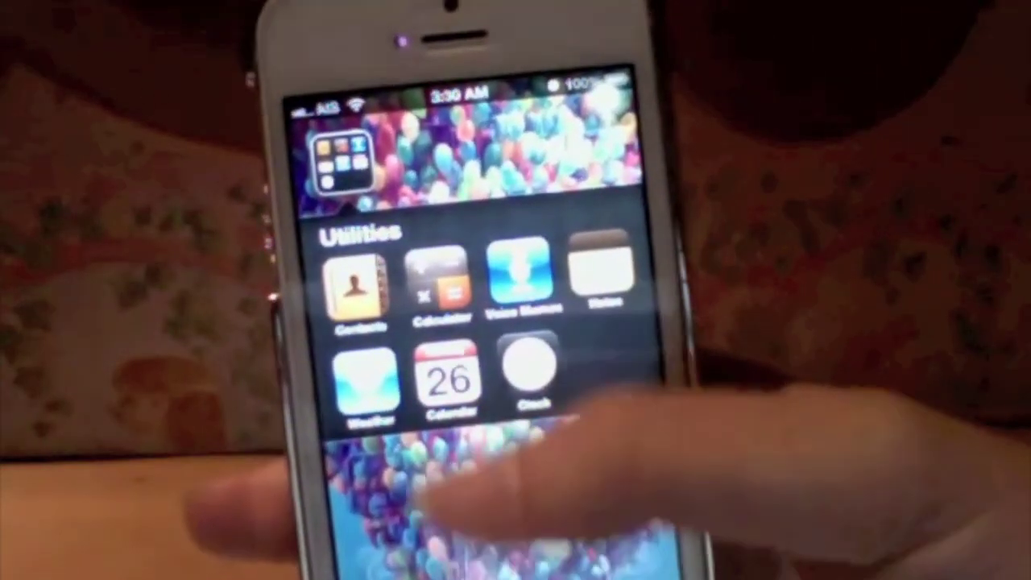
pyautogui.click(448, 374)
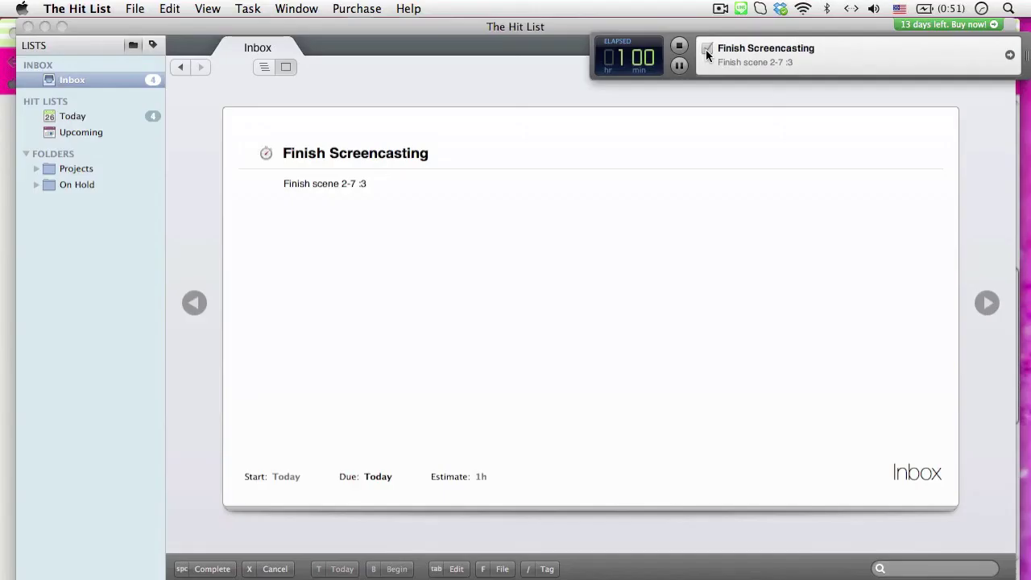
# - Mark the Finish Screencasting task as completed from its floating timer
pyautogui.click(706, 50)
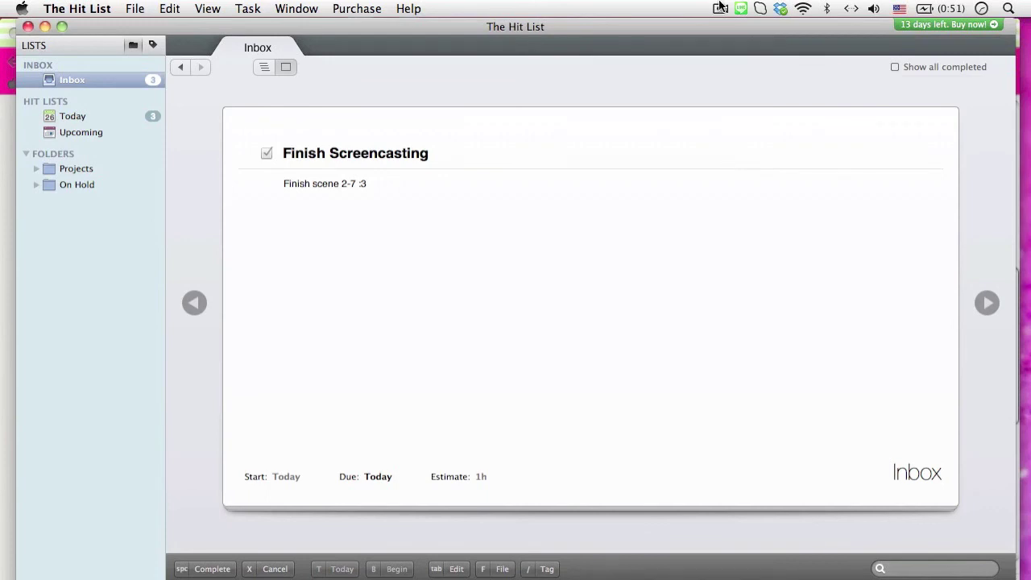